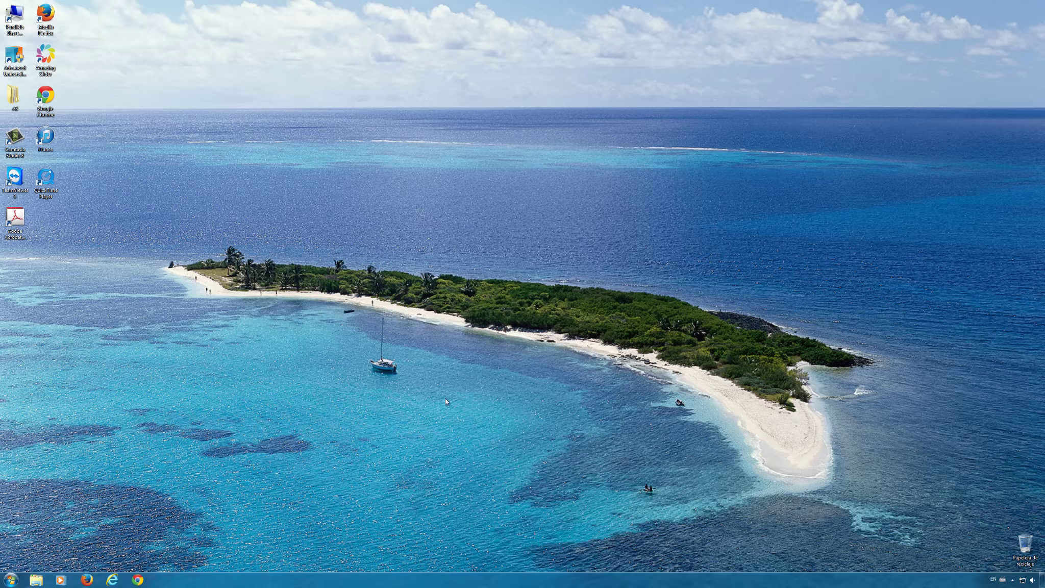
Launch Paint from the Start menu
click(12, 581)
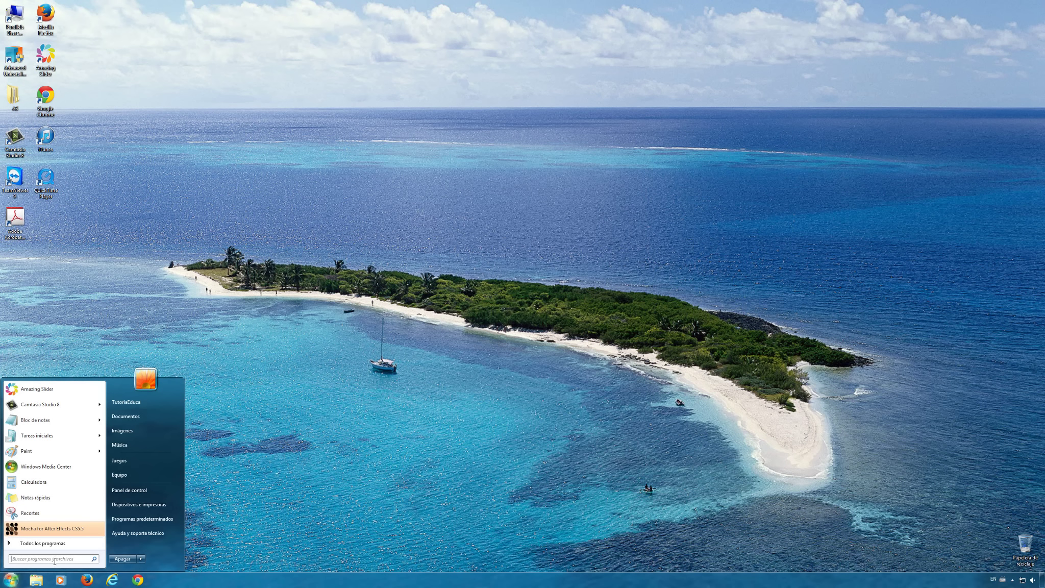
click(55, 559)
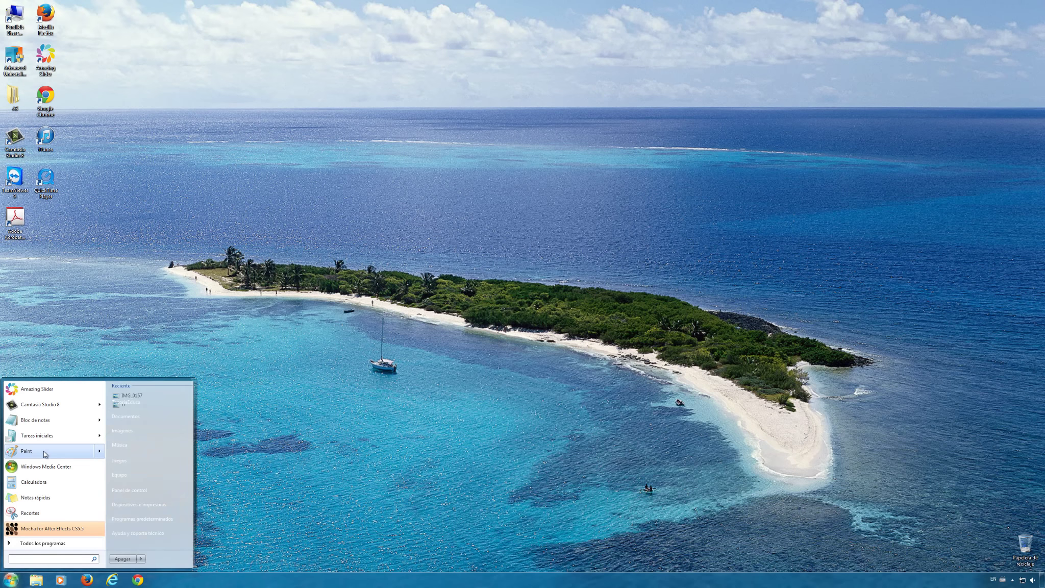
mouse_move(49, 451)
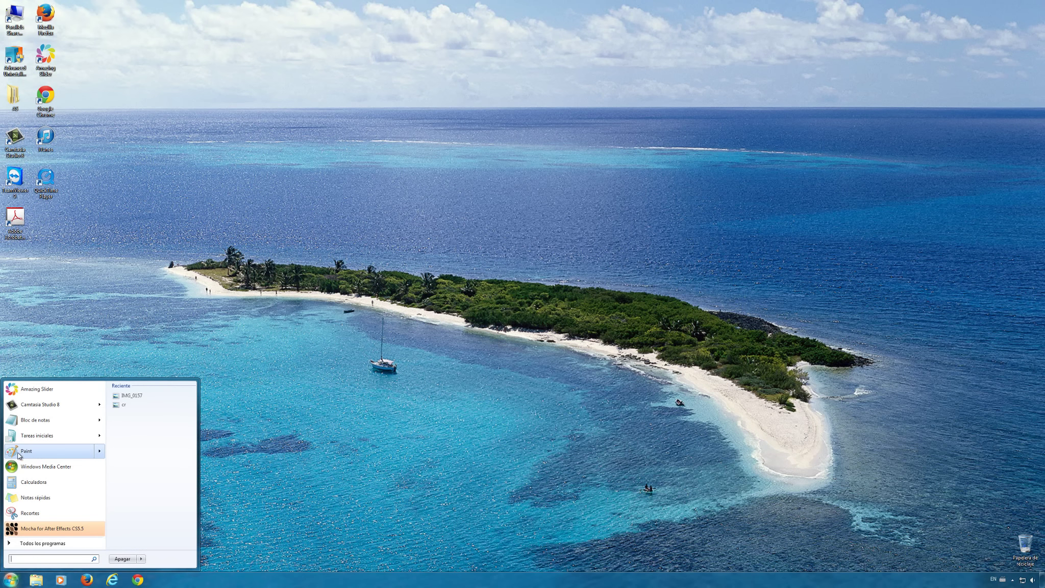
click(23, 452)
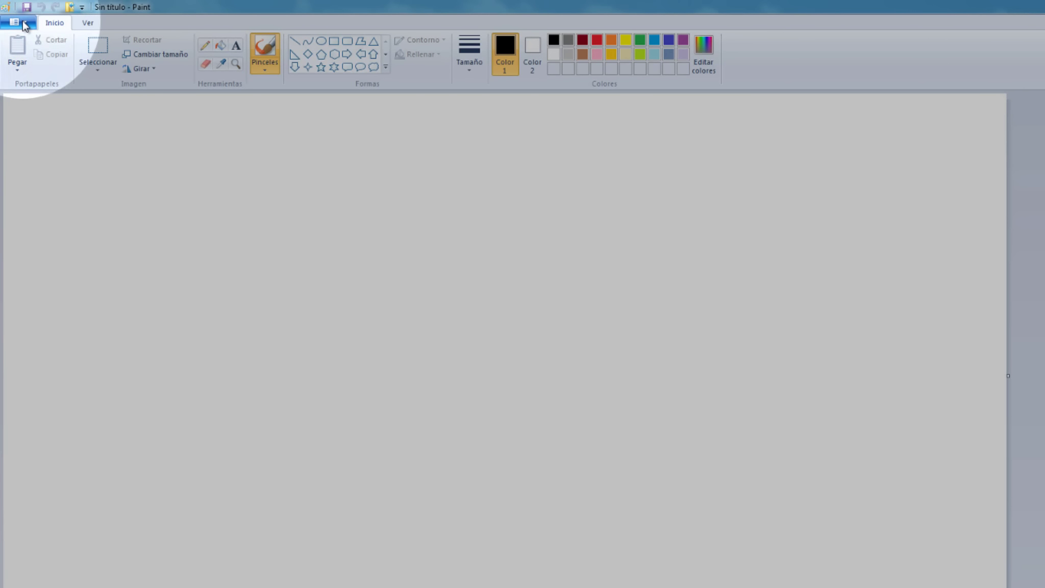
Open the IMG_0157 flower photo from the Imágenes library
click(26, 25)
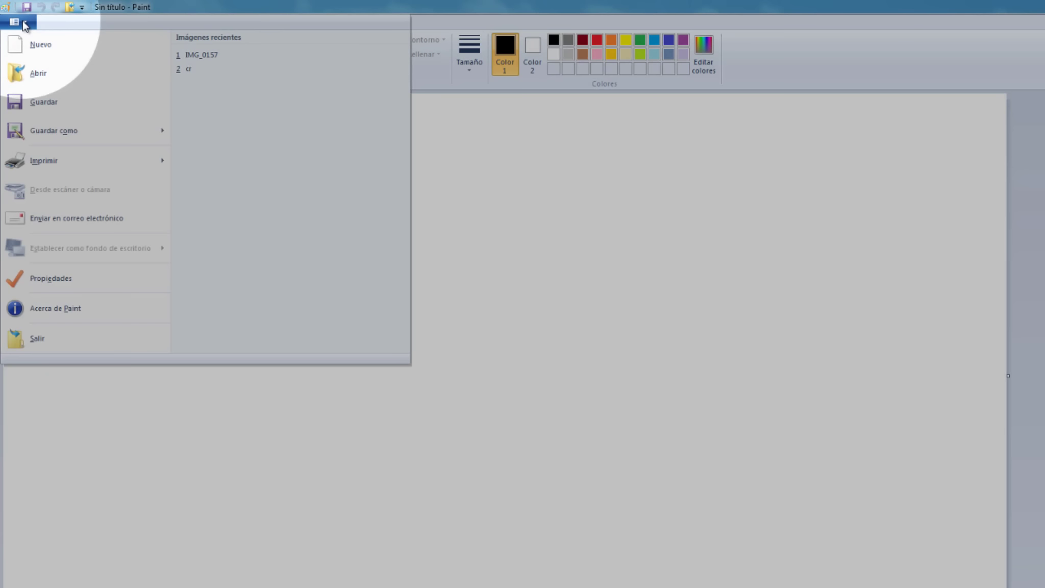
click(37, 77)
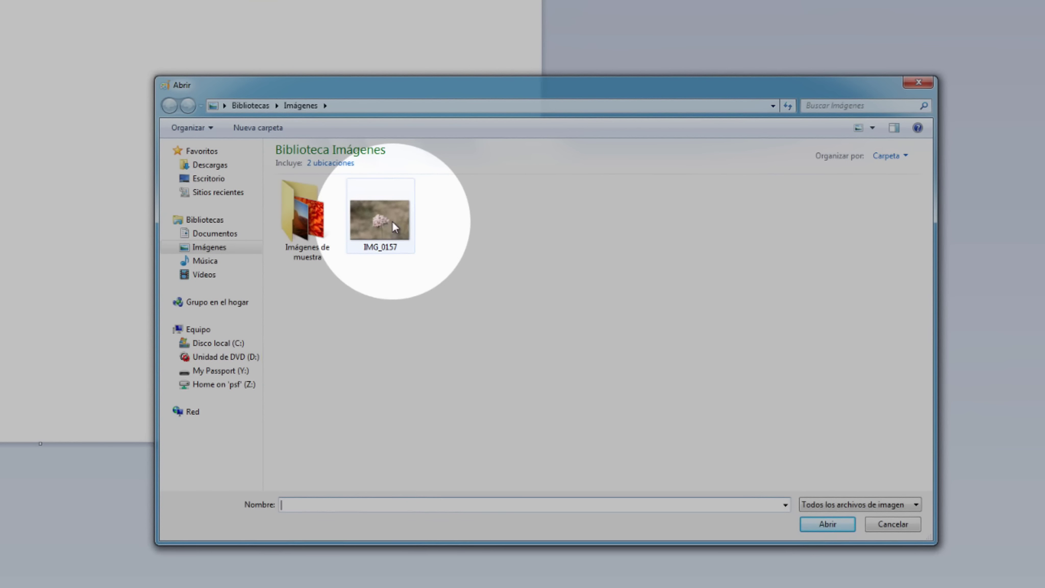
click(393, 223)
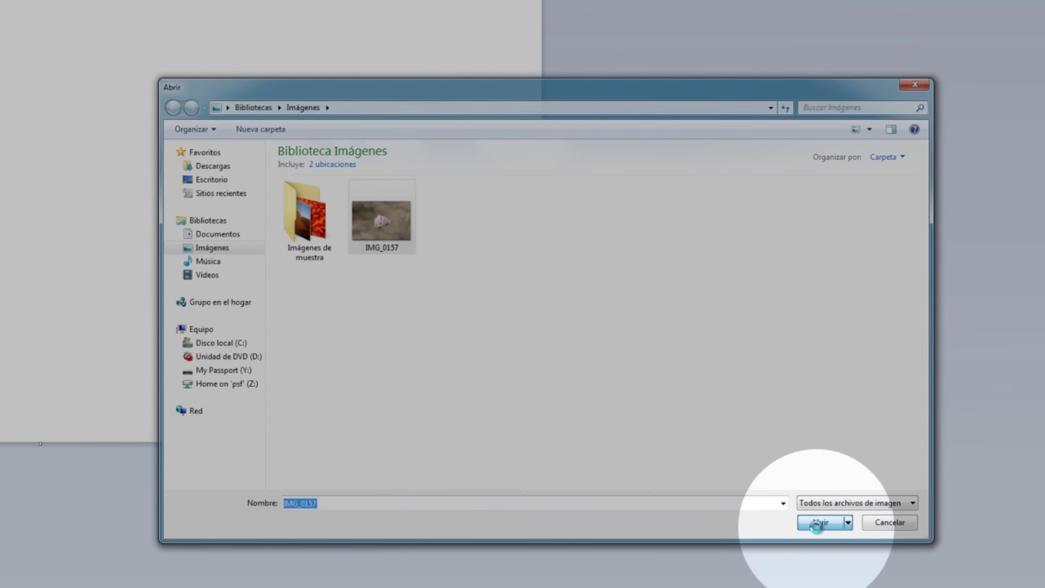
click(821, 526)
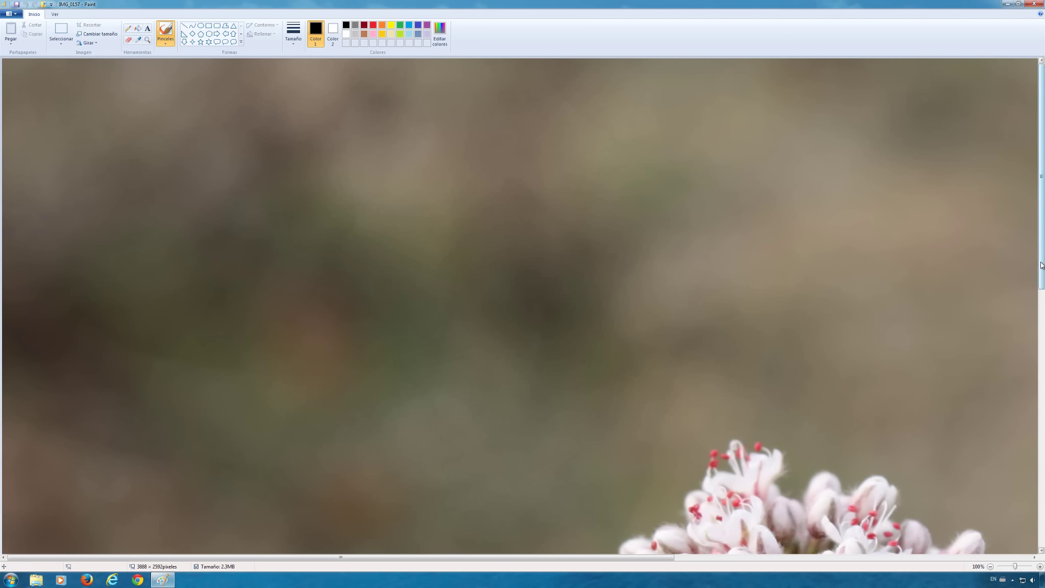
Scroll the canvas and zoom out to 50% so the whole flower photo shows
drag(1042, 266, 1043, 337)
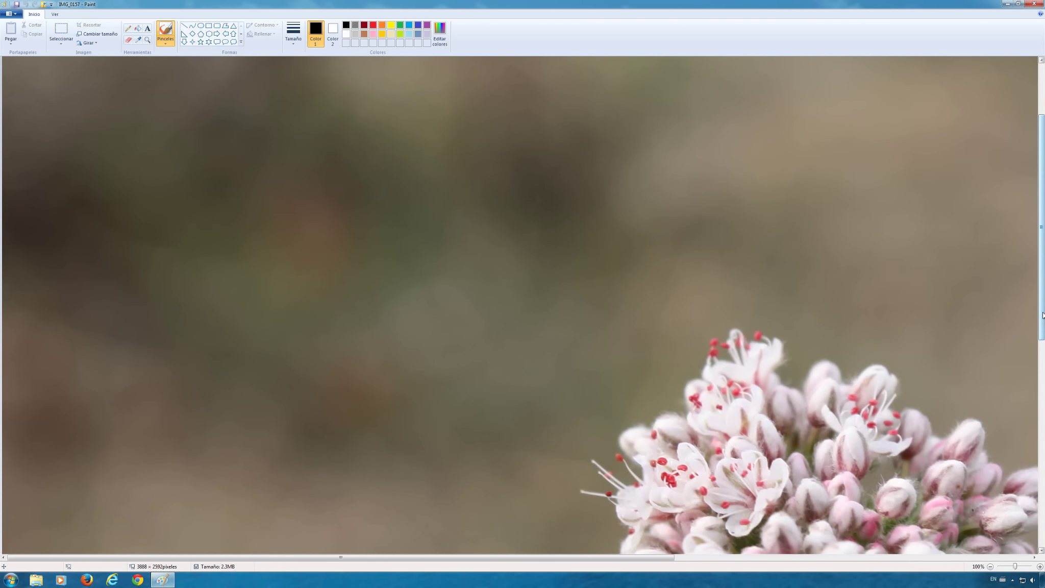
click(990, 566)
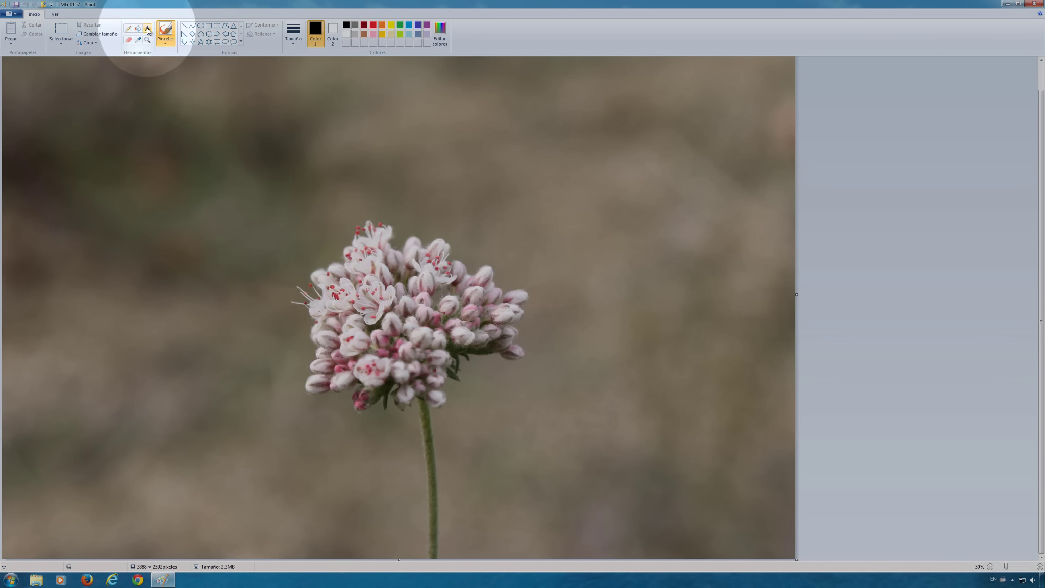
Select the Text tool with white as Color 1
click(147, 31)
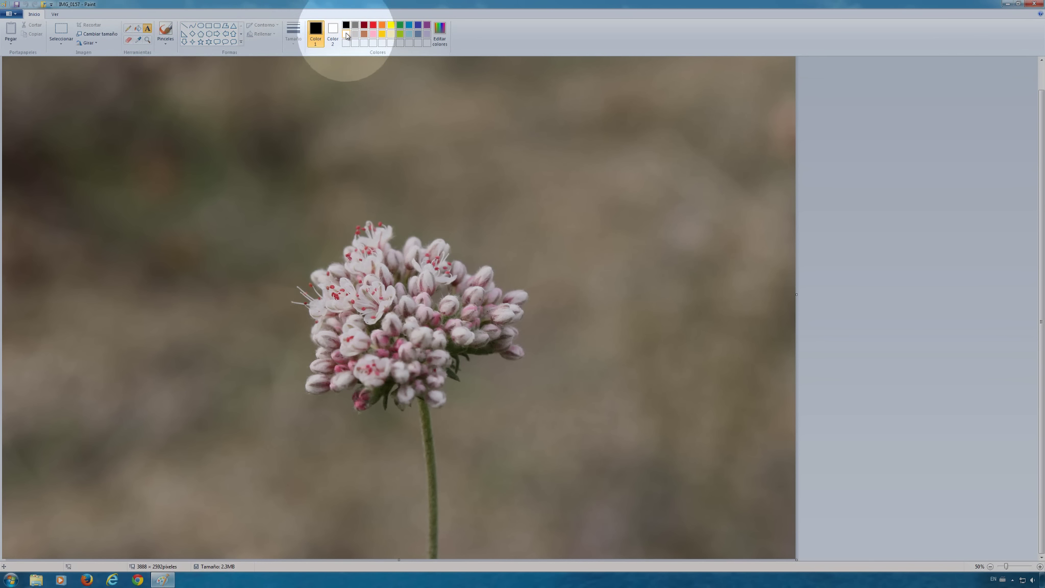
click(347, 35)
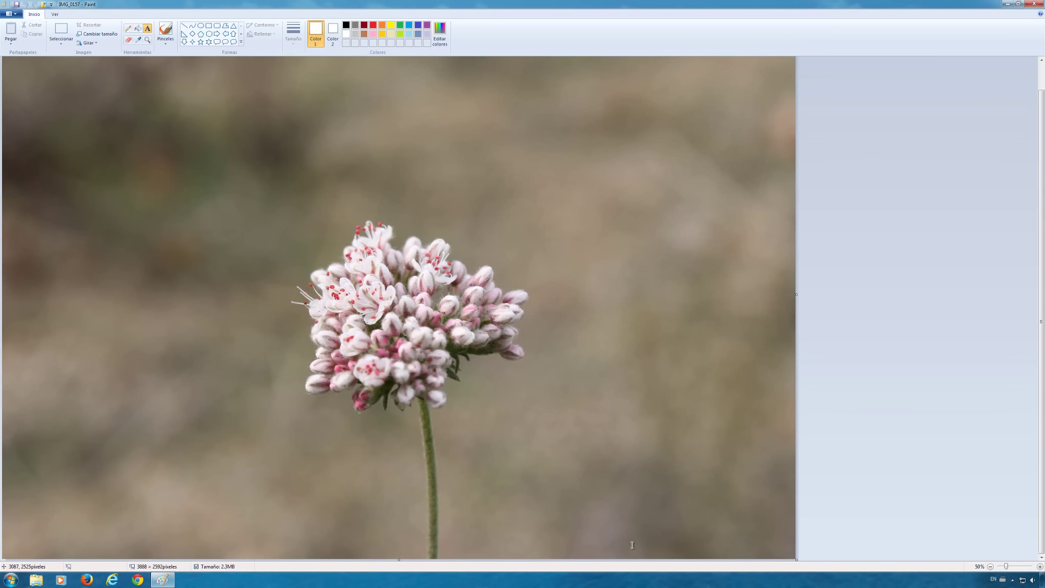
Place a text box at the photo's bottom-right and set its font size to 36
click(631, 545)
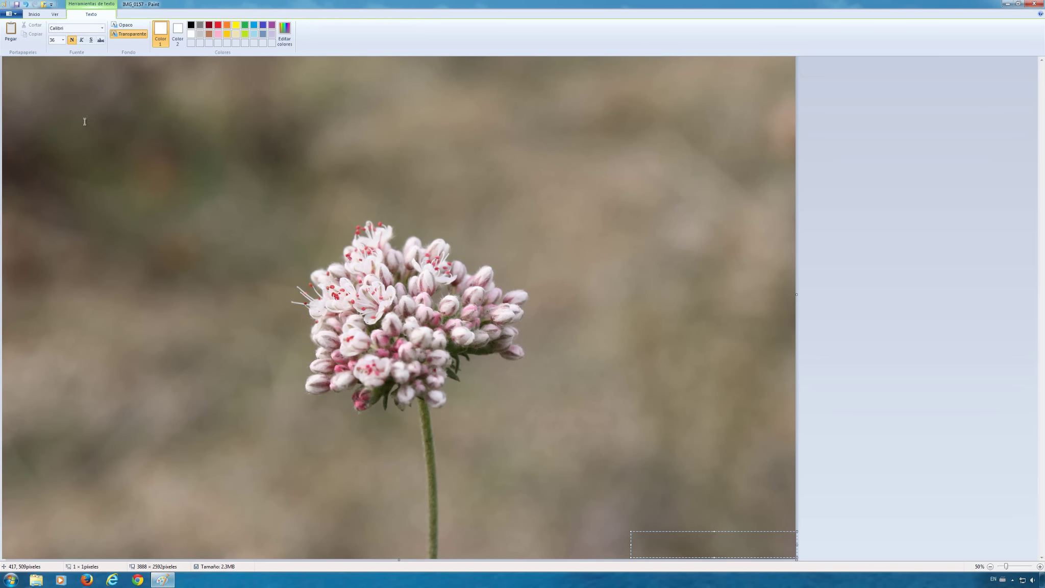
click(63, 40)
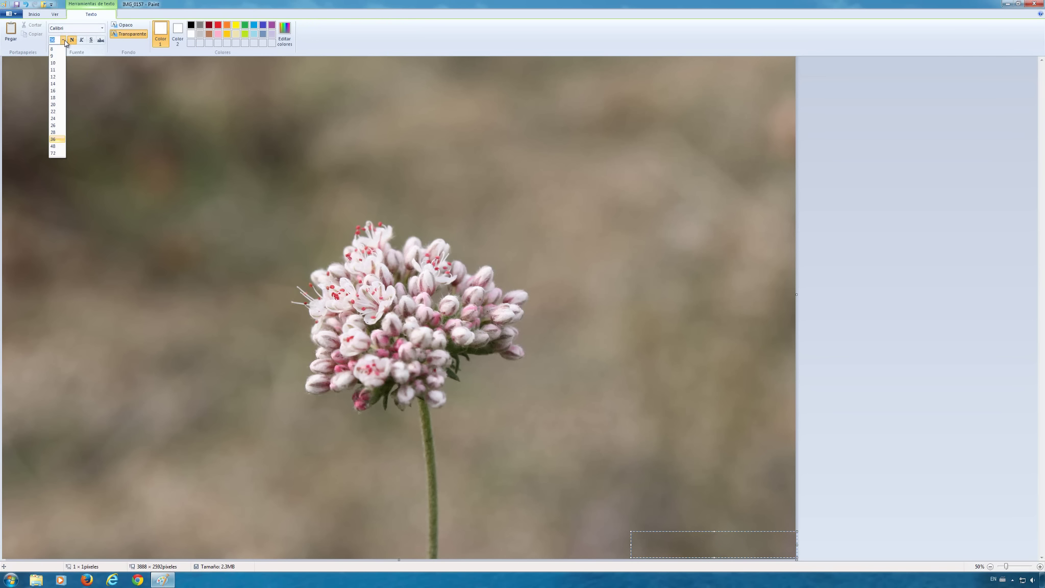
click(58, 71)
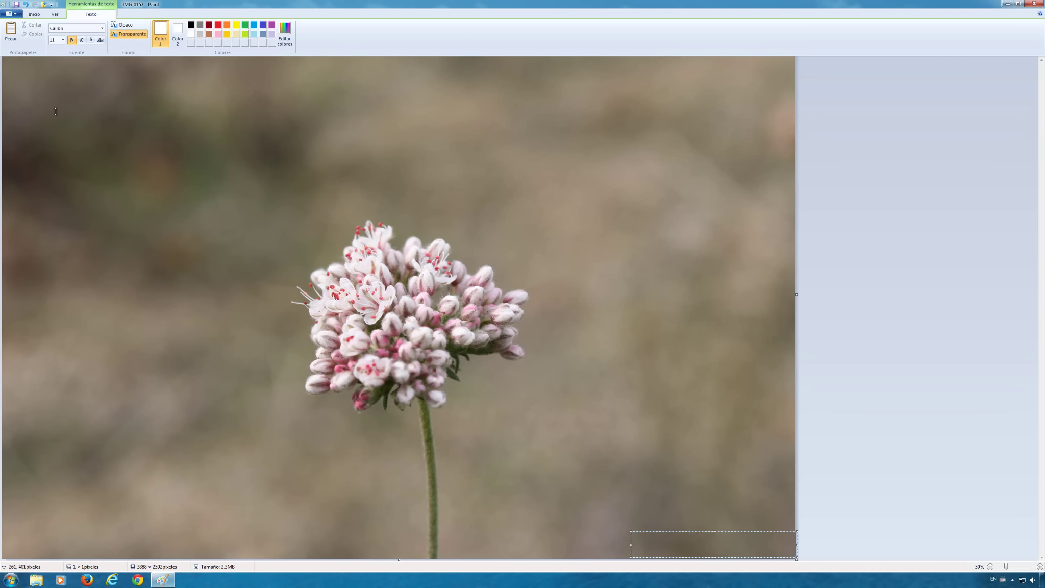
click(63, 40)
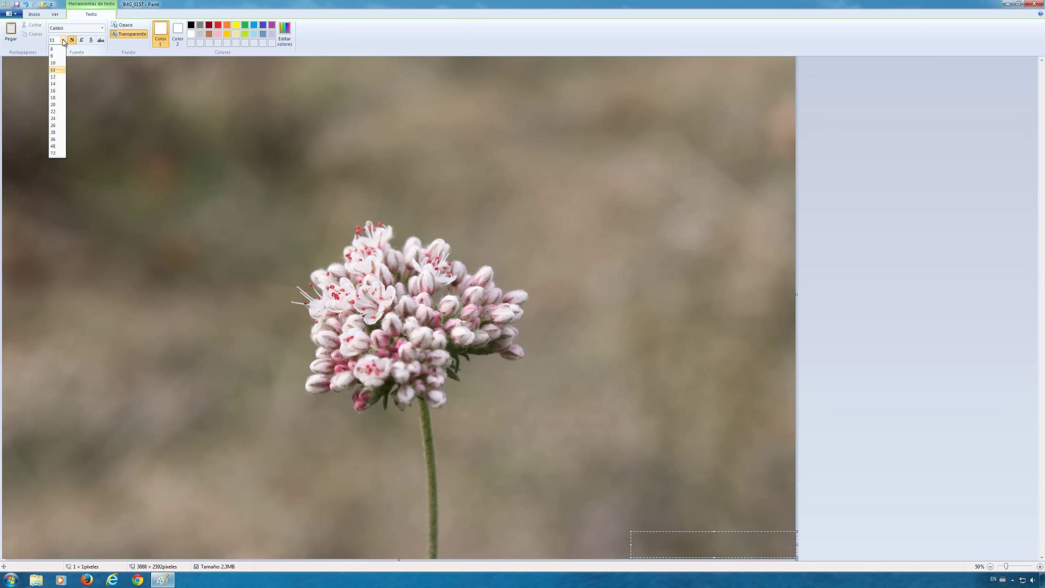
click(56, 138)
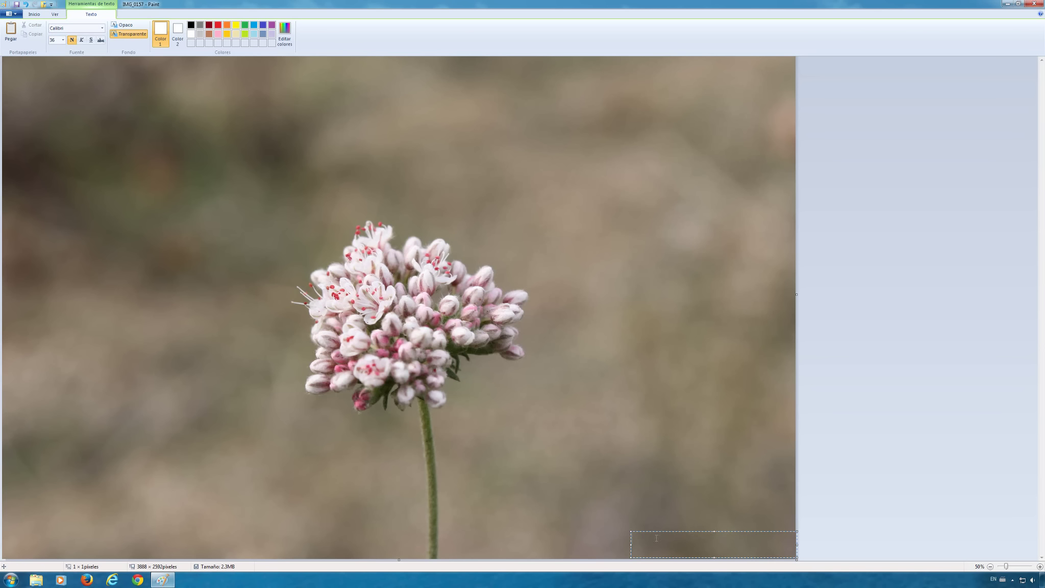
text(C)
text(opy)
text(right)
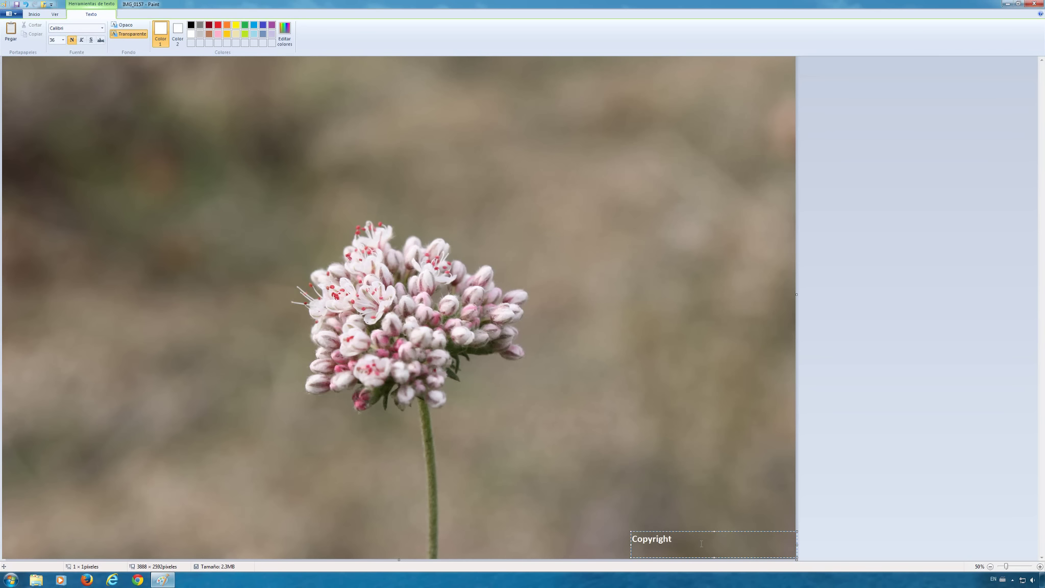
text( 2014|)
text(Mi)
text(guel Mateo)
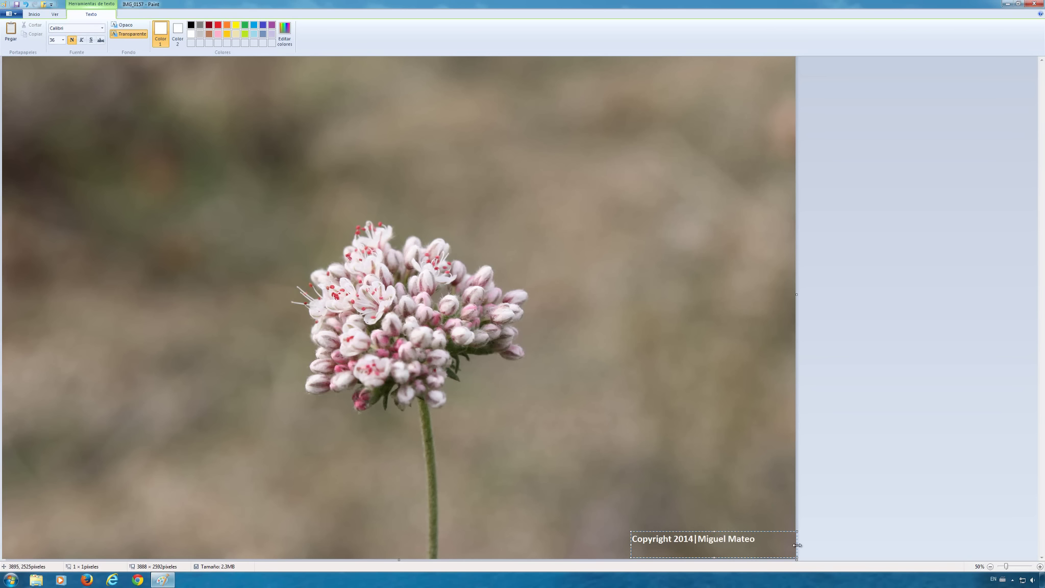
drag(797, 546, 767, 546)
drag(766, 546, 765, 547)
key(ctrl+a)
text(www.)
text(tutor)
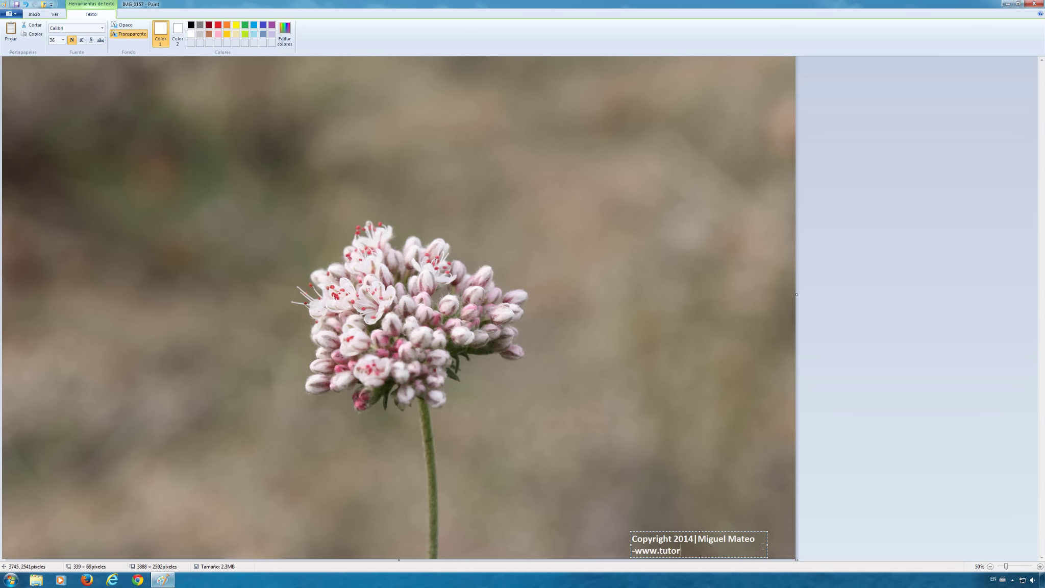
text(iaeduca)
text(cional.c)
text(om)
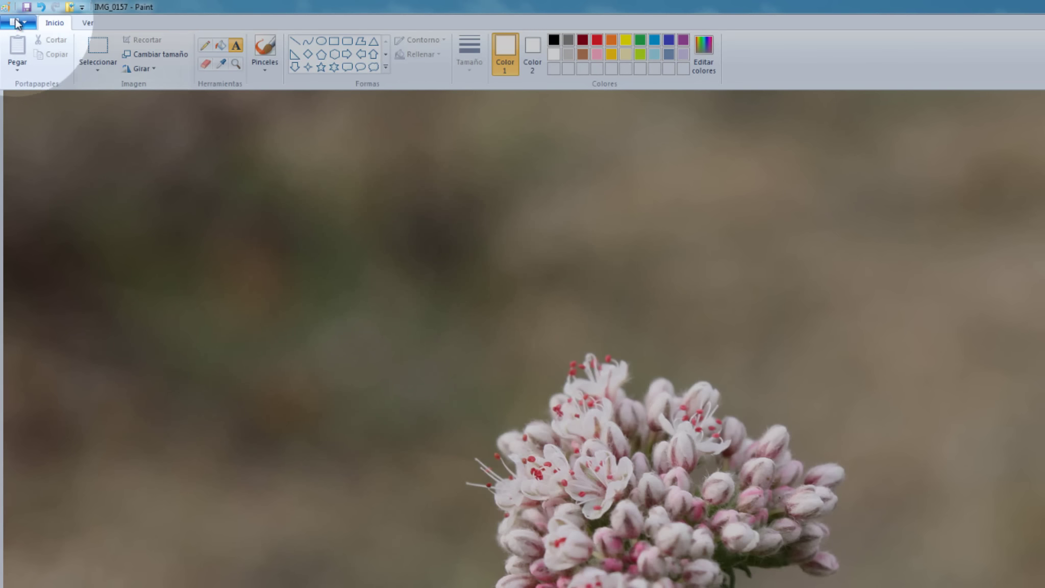
Save the image as a JPG picture named 'copyright' in Imágenes
click(17, 23)
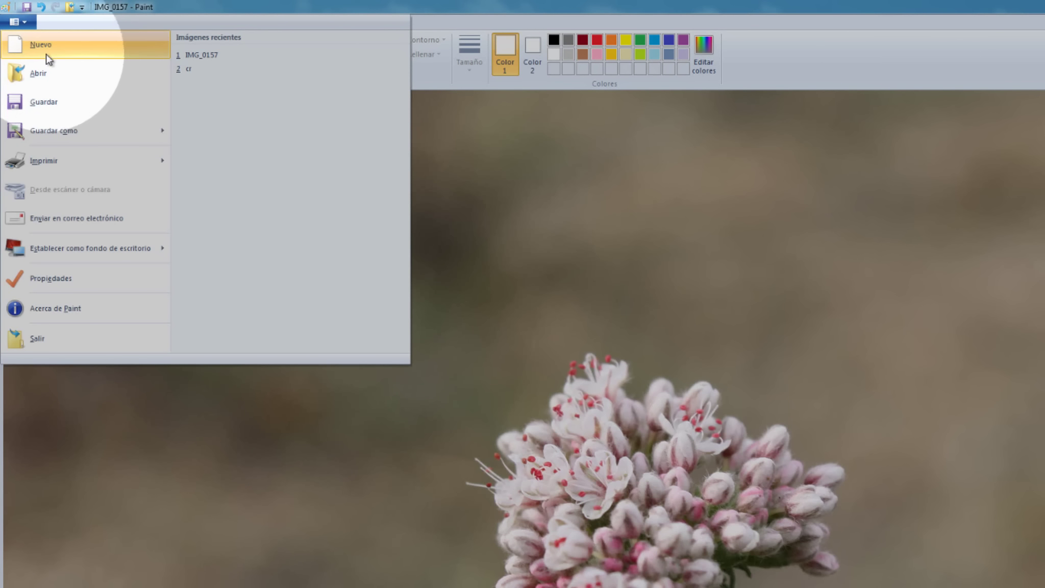
mouse_move(54, 131)
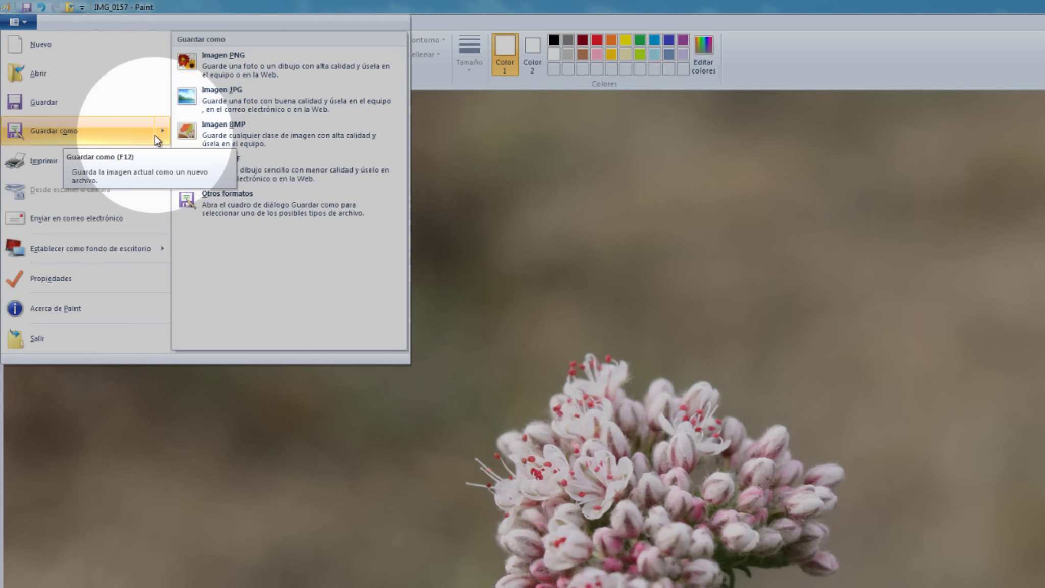
click(231, 103)
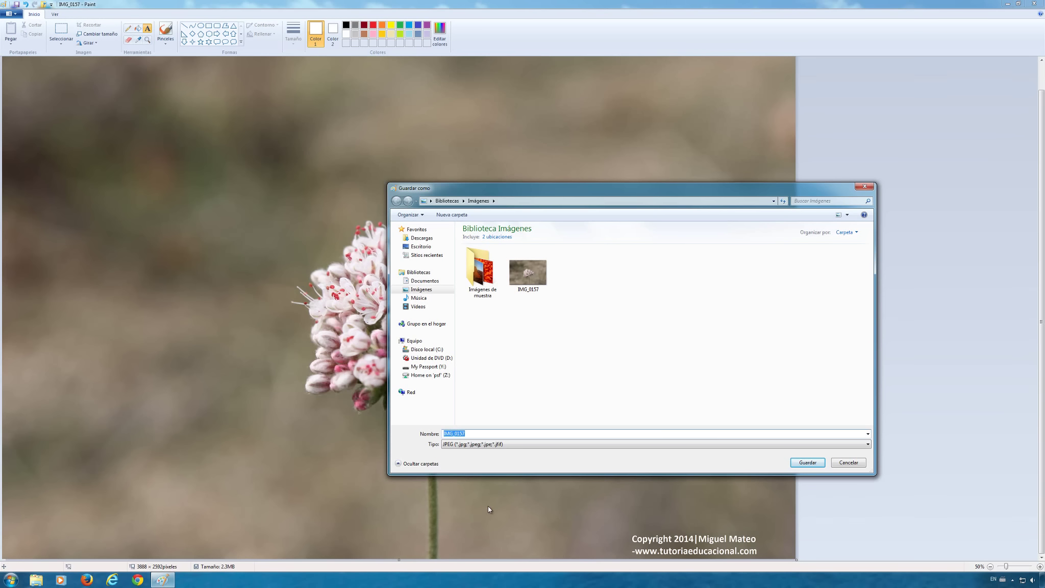
key(BackSpace)
text(copr)
key(BackSpace)
text(yrig)
text(ht)
click(814, 465)
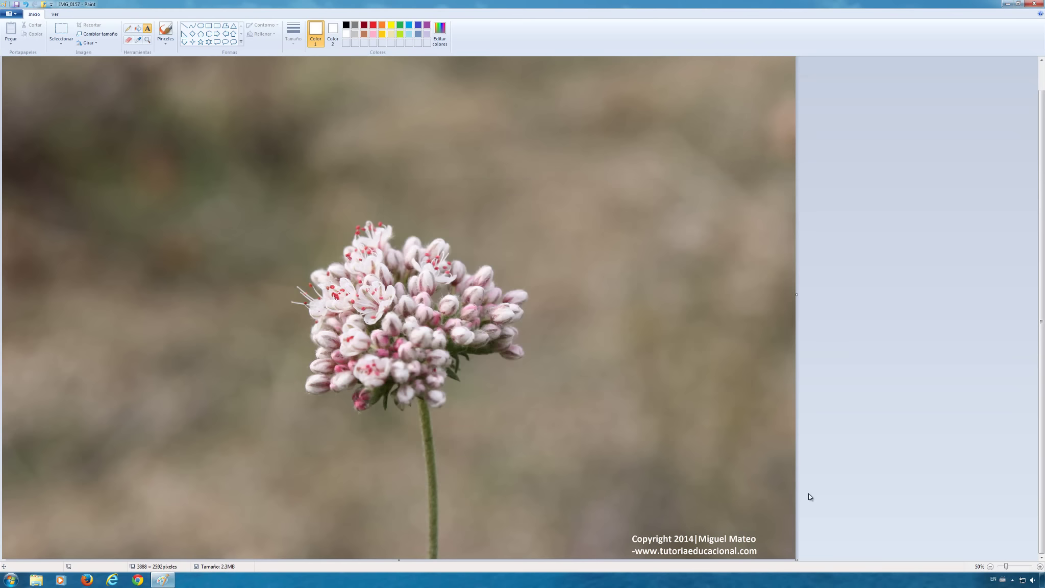
Close Paint and open the saved copyright photo from the Pictures library
click(1035, 5)
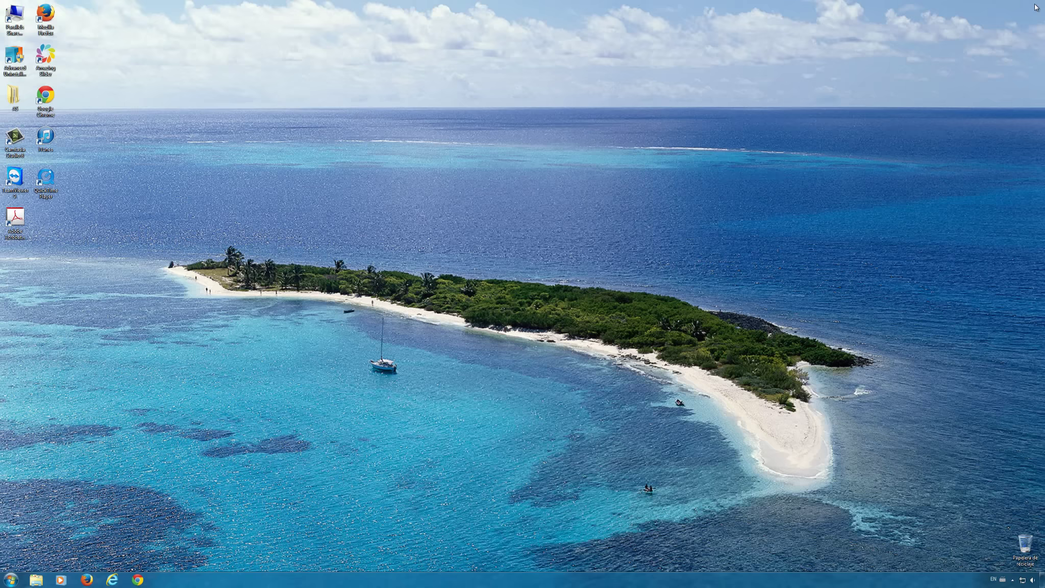
click(11, 581)
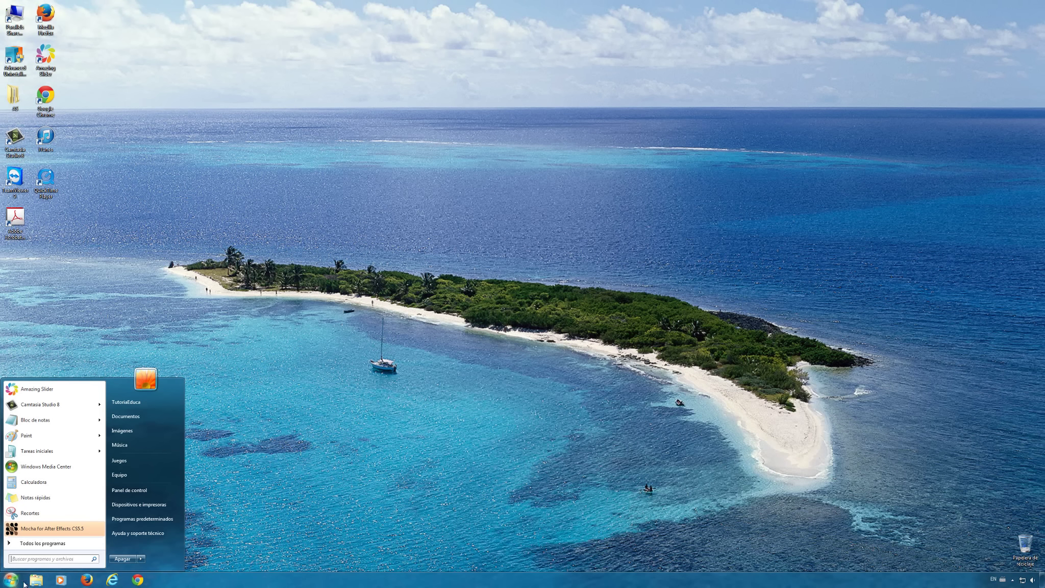
click(138, 435)
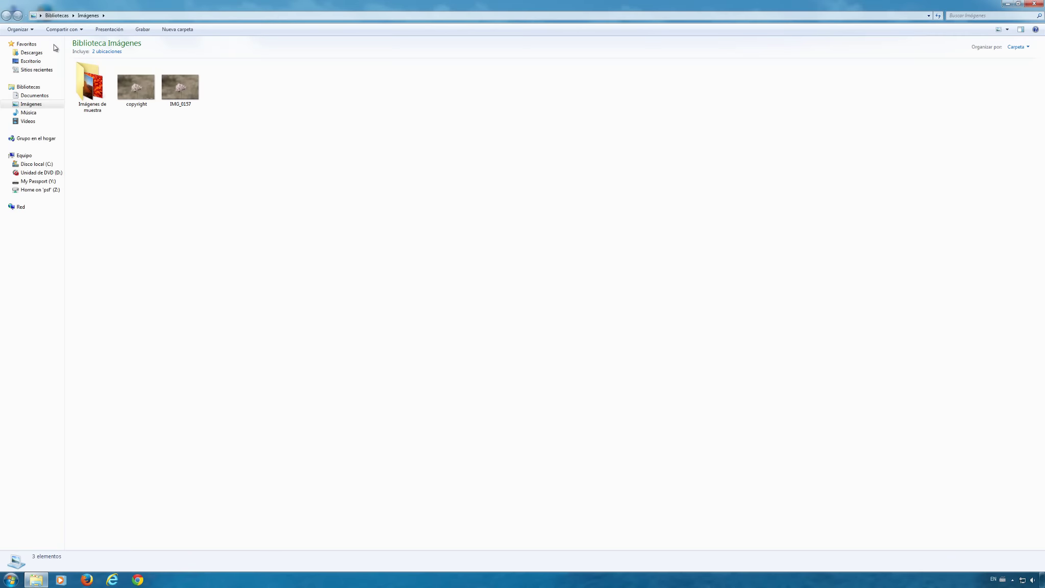
click(137, 87)
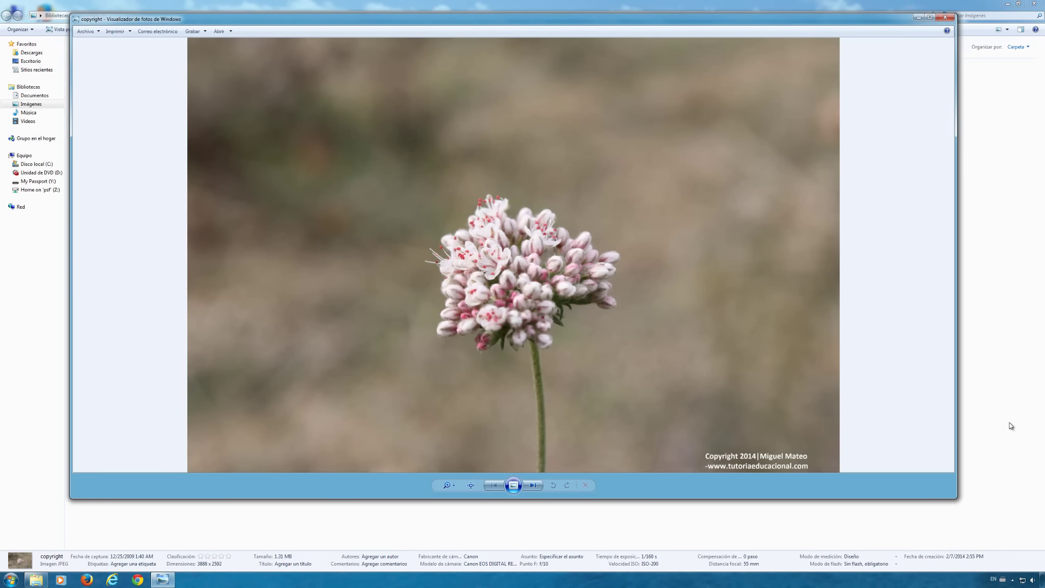
Close the Pictures window, view the photo maximized in Photo Viewer, then close it
click(1028, 5)
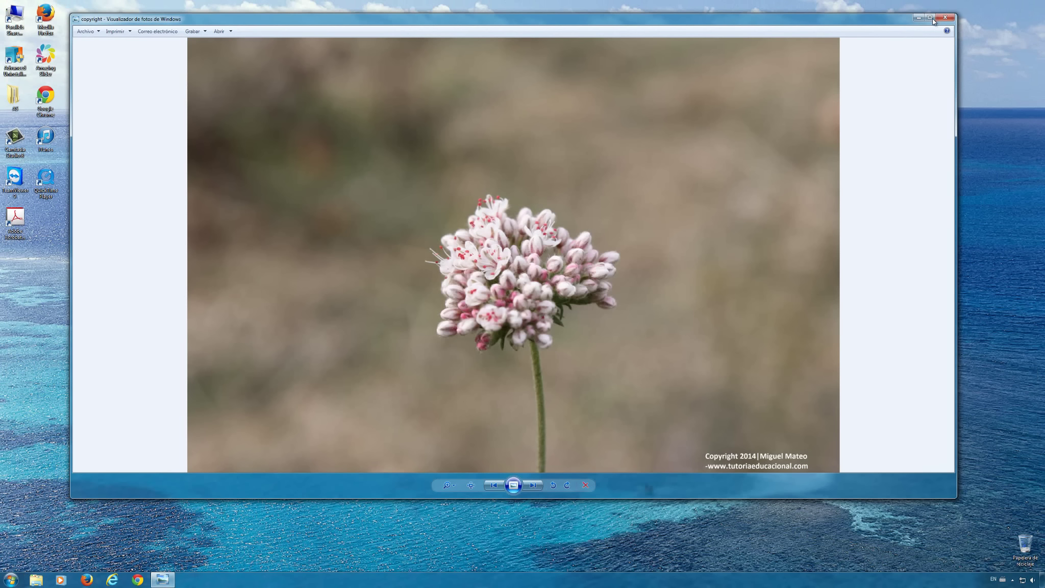
key(super+Up)
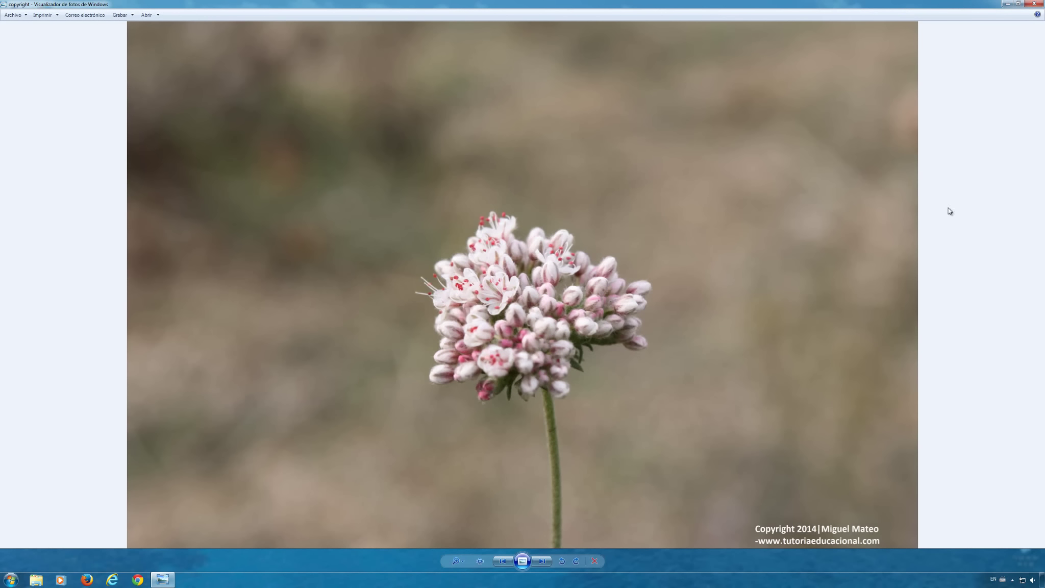
key(alt+F4)
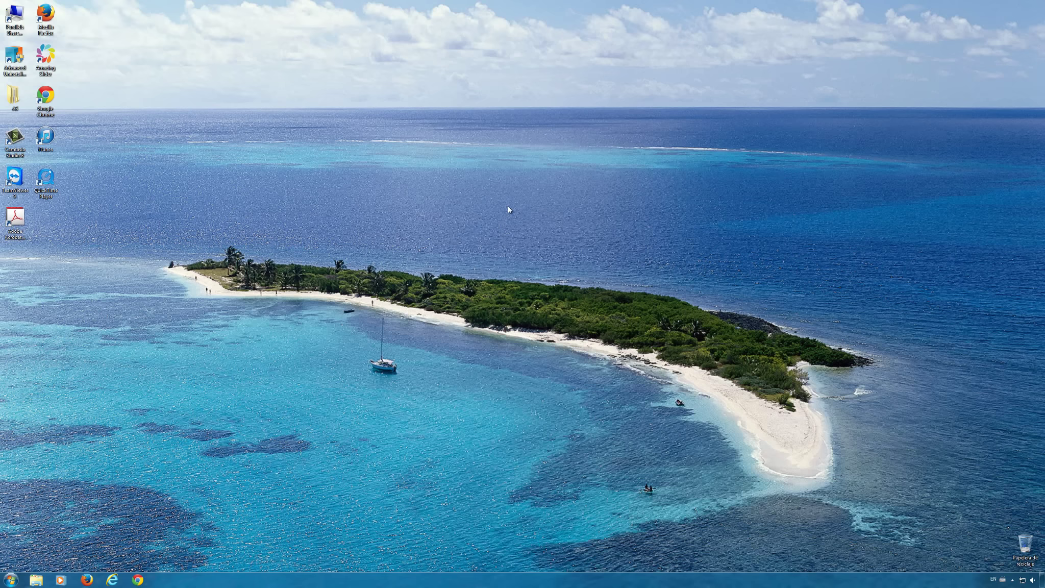